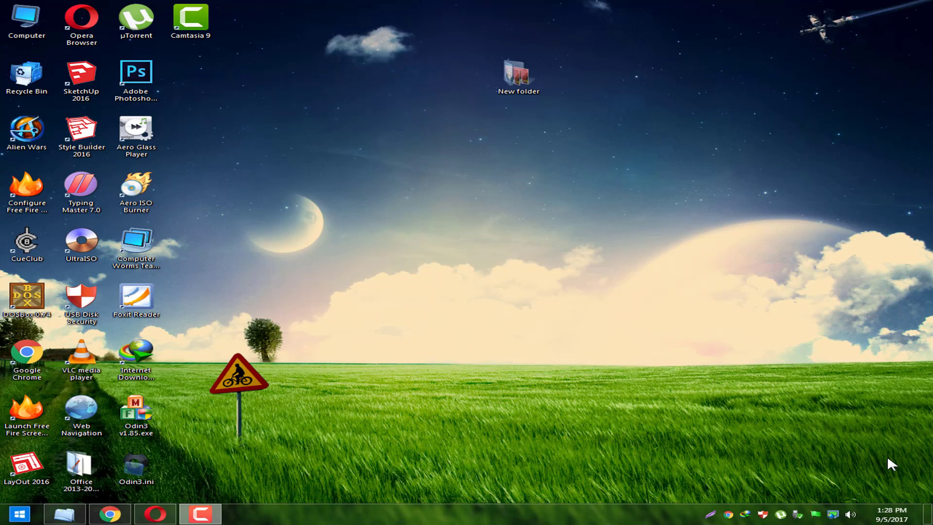
Launch Notepad with a blank document using the Run dialog command notepad.
key("super+r")
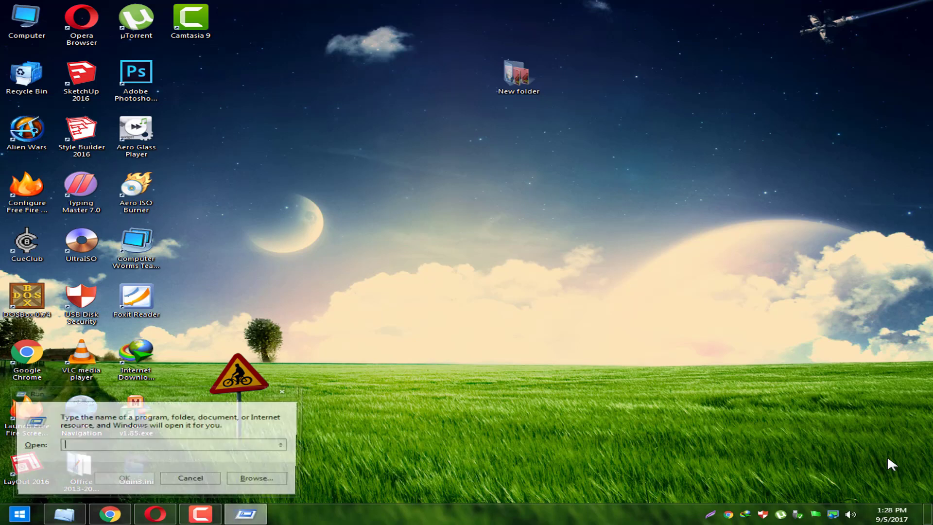
type("note")
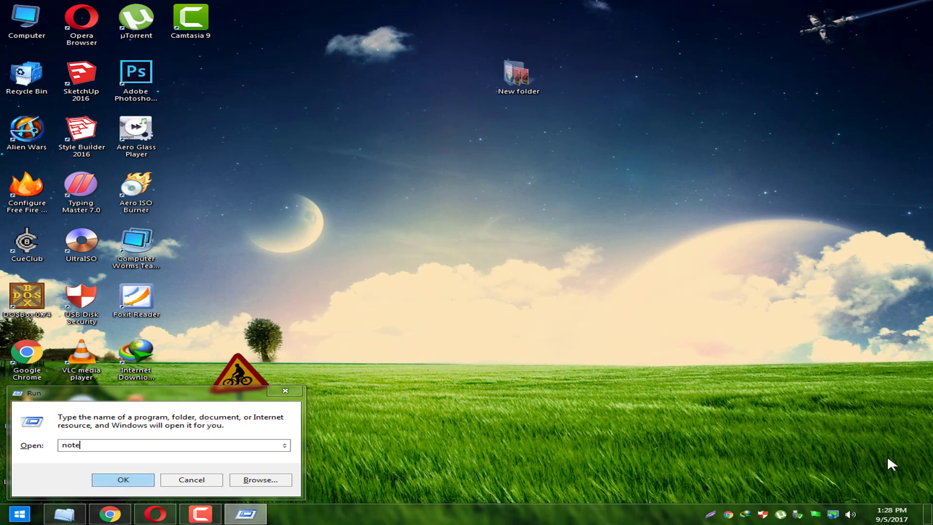
type("pad")
key("Return")
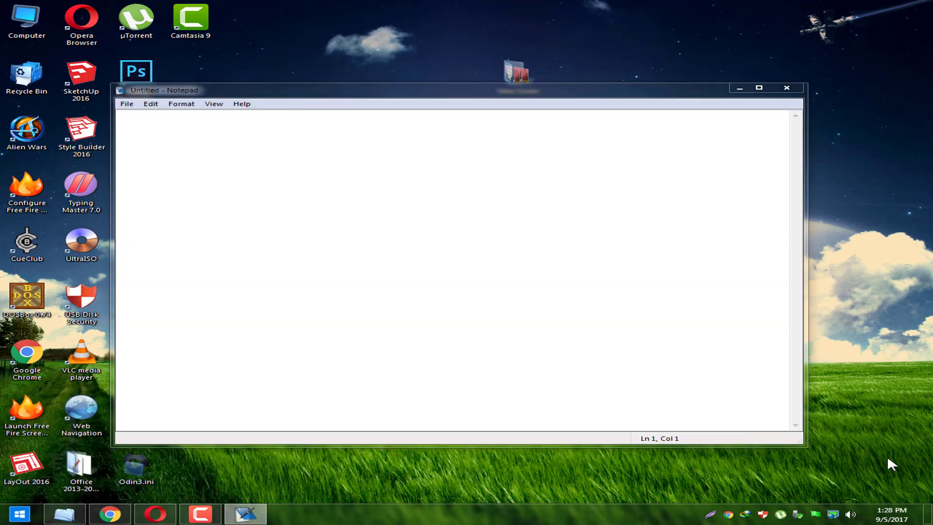
Set the Notepad font size to 24, with Lucida Console in Regular style.
left_click(150, 104)
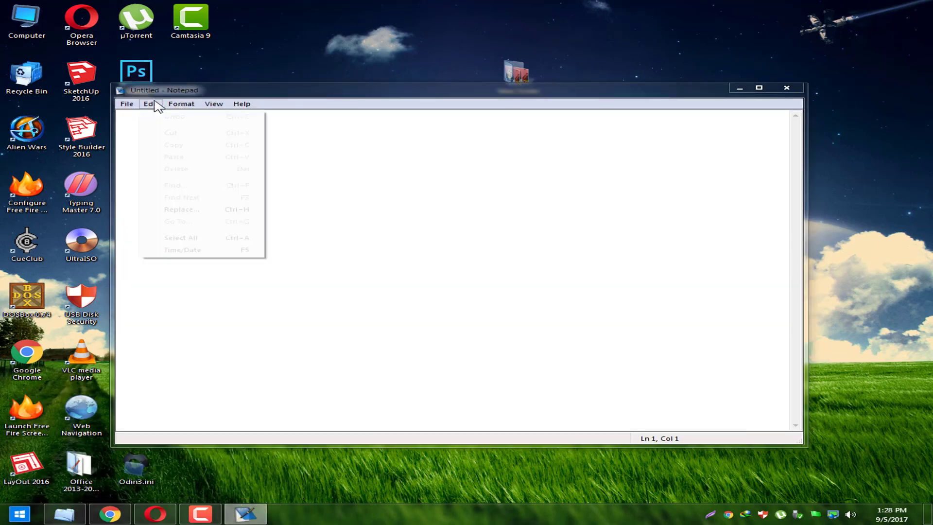
mouse_move(176, 107)
left_click(200, 128)
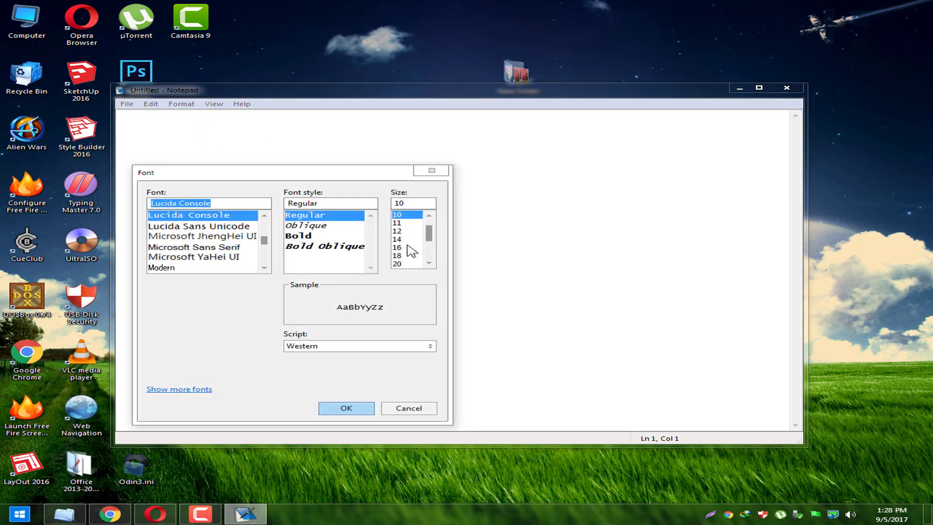
left_click(397, 256)
scroll(398, 257, "down", 1)
left_click(398, 255)
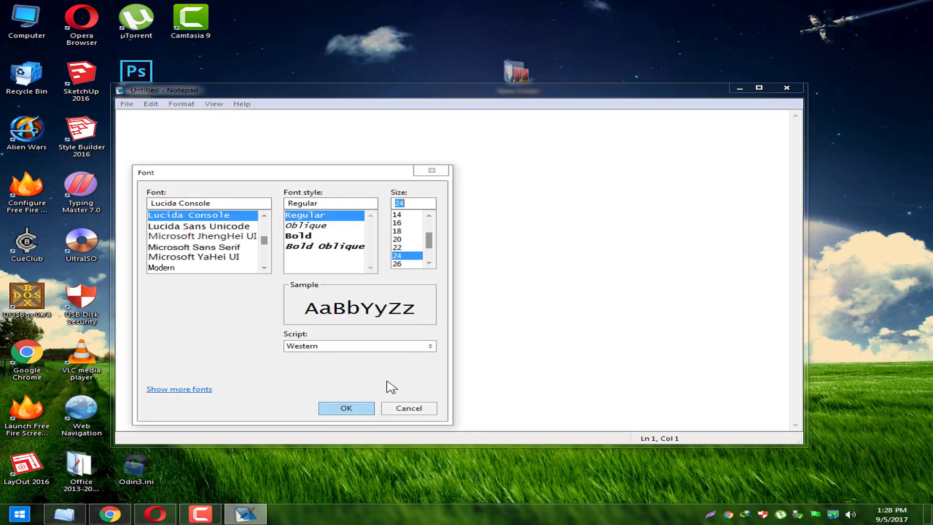
left_click(346, 409)
Write two lines in the note: "Minmum 10-15$" and "Pin Verfied".
type("Min")
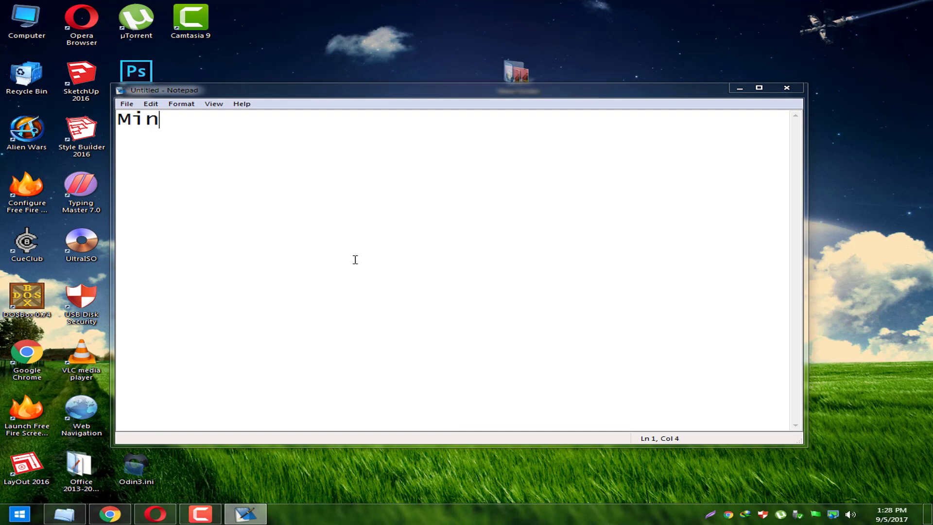
type("mum 10")
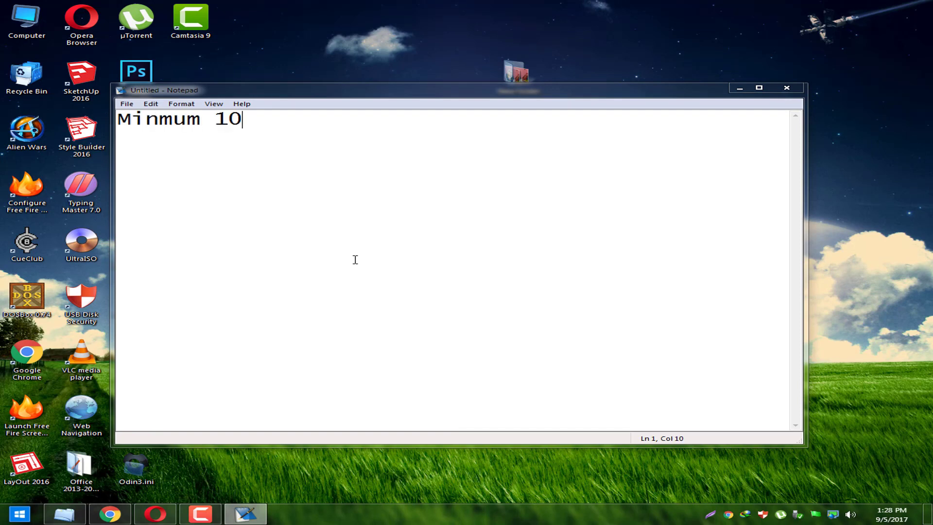
type("-15")
type("$")
type("Pin")
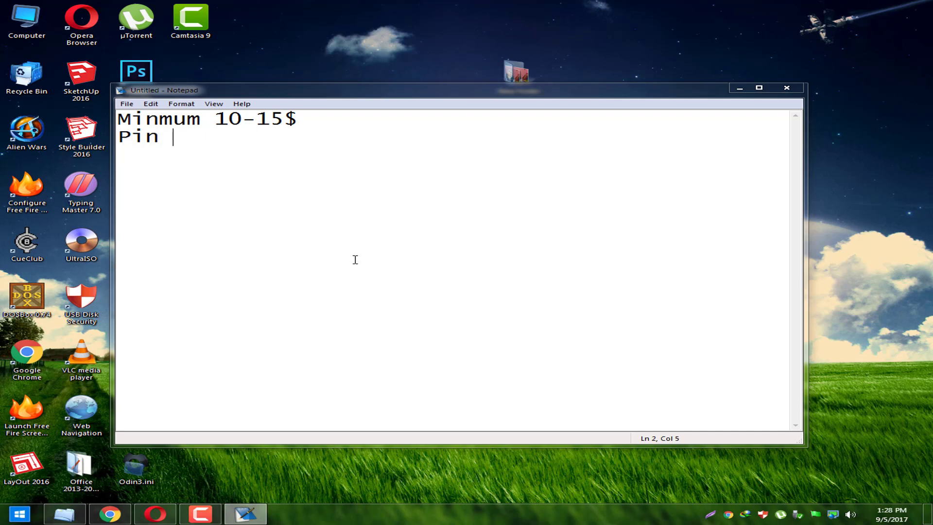
type(" Verfies")
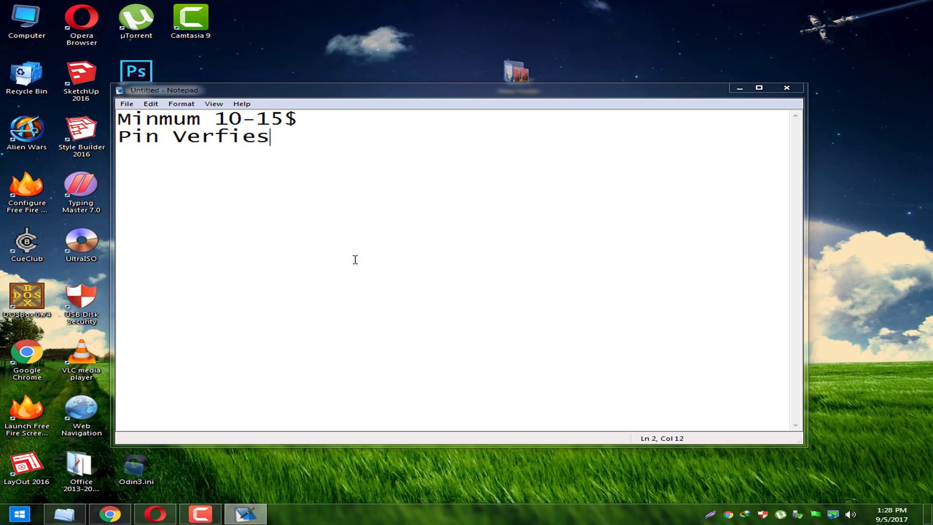
key("BackSpace")
type("d")
Switch to Google Chrome, enter adsense as the address and open the suggested google.com/adsense/start page.
left_click(119, 522)
type("ads")
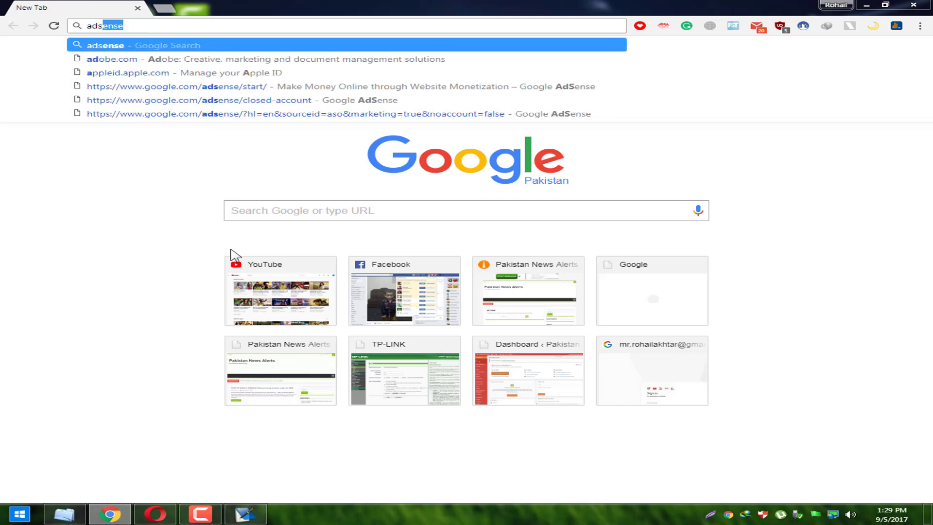
type("ense")
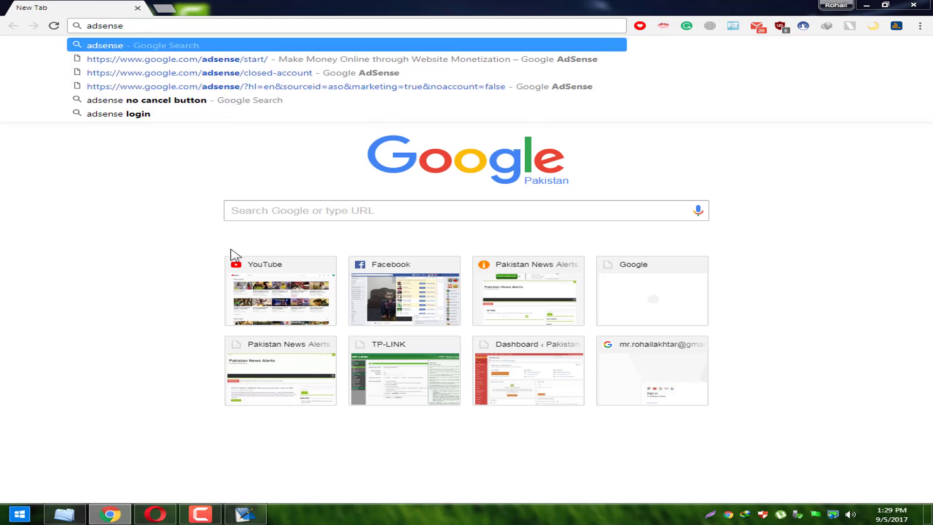
key("Down")
key("Return")
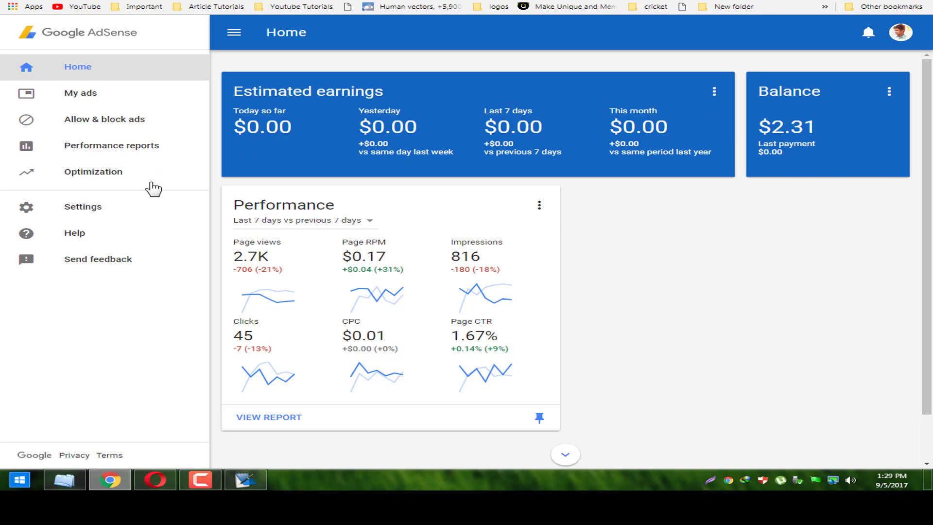
Look over the AdSense home dashboard and open the Account information page in the settings.
scroll(931, 394, "down", 2)
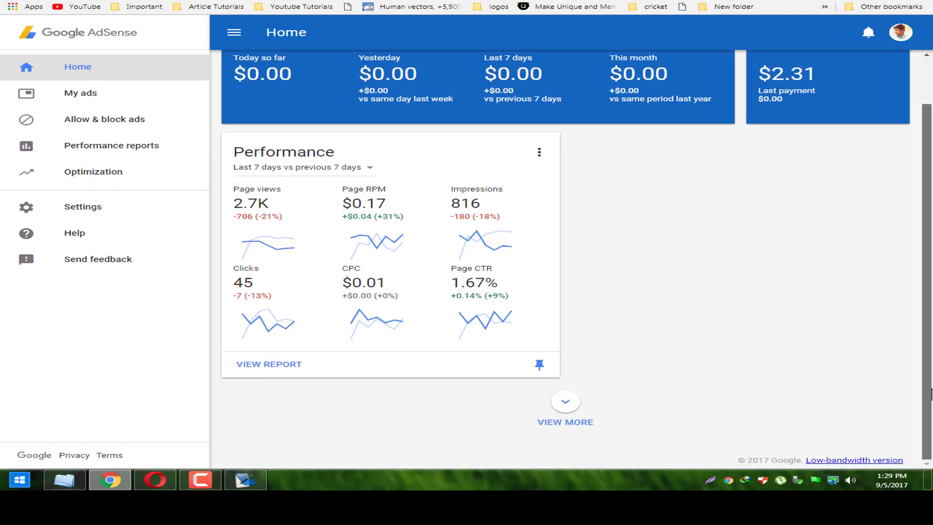
scroll(931, 393, "up", 2)
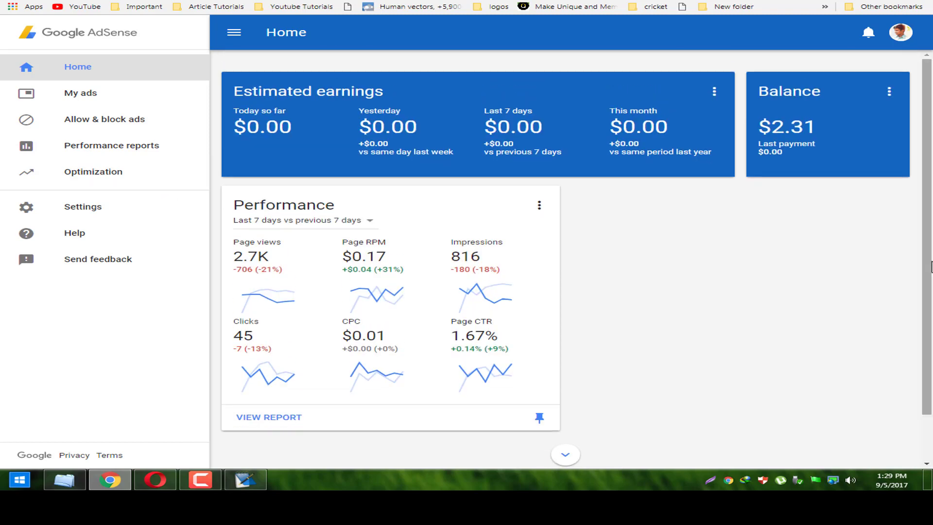
left_click(50, 205)
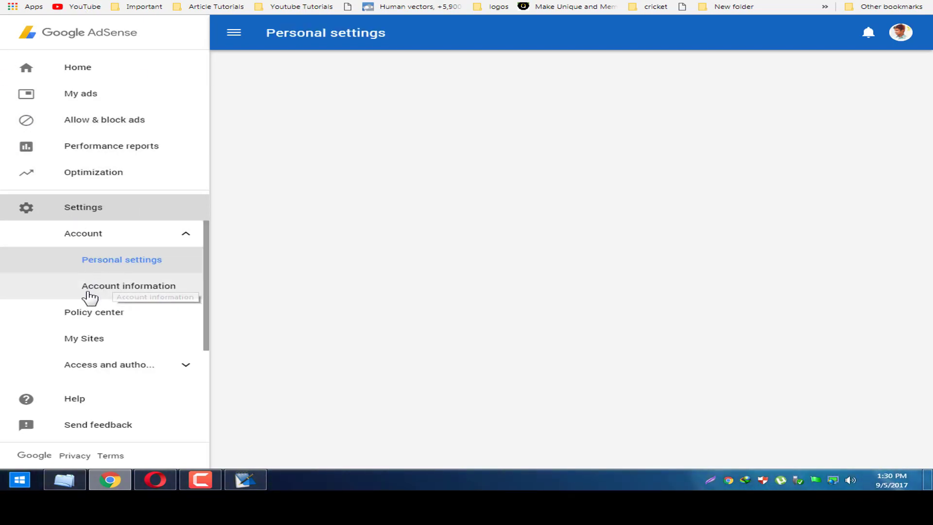
left_click(151, 290)
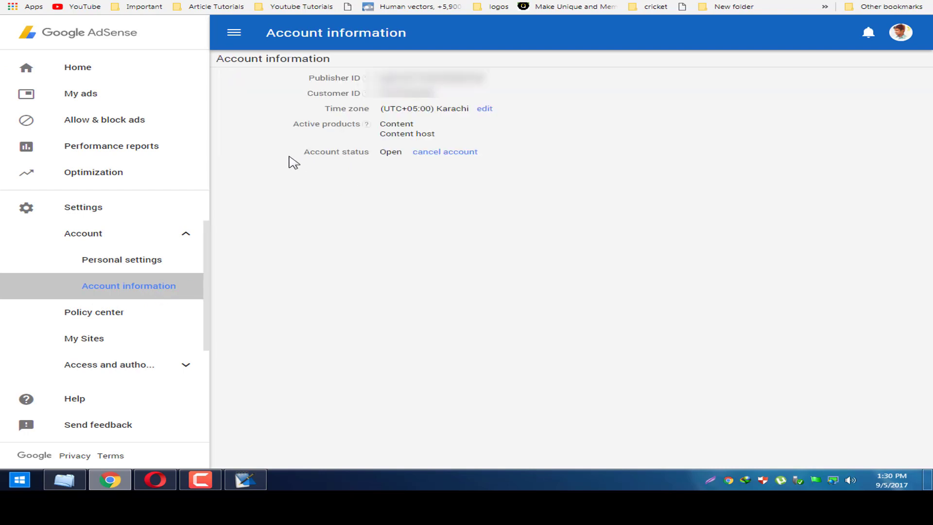
Start the account cancellation from the account status and open the minimum payment threshold link in a new tab.
left_click_drag(297, 153, 369, 154)
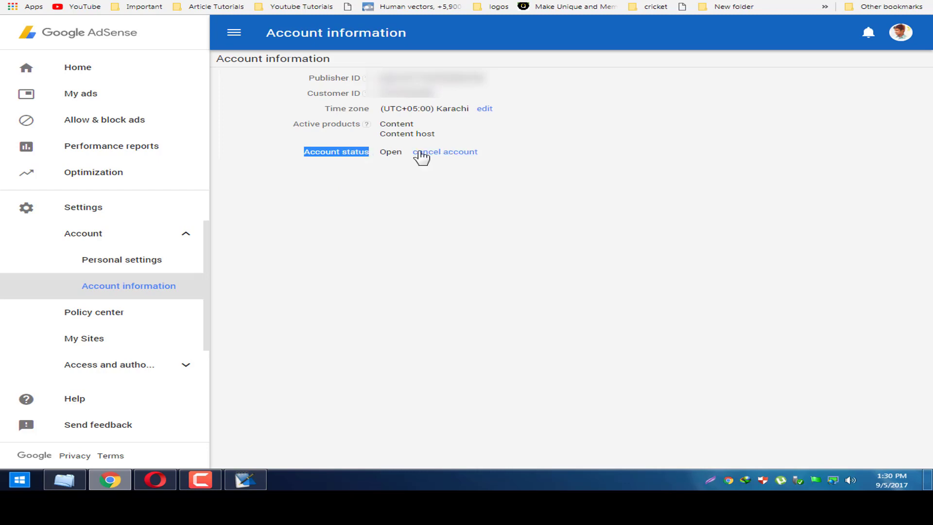
left_click(350, 159)
left_click(456, 161)
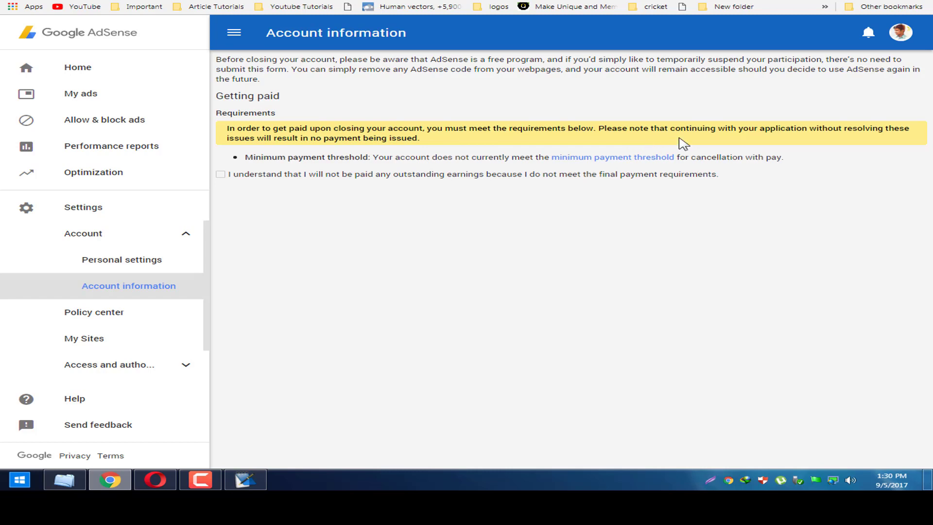
right_click(661, 158)
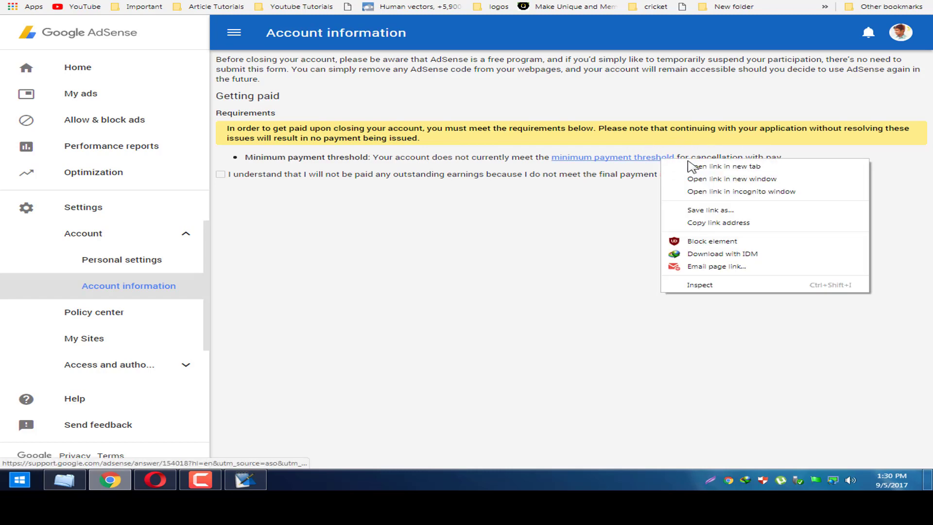
left_click(690, 166)
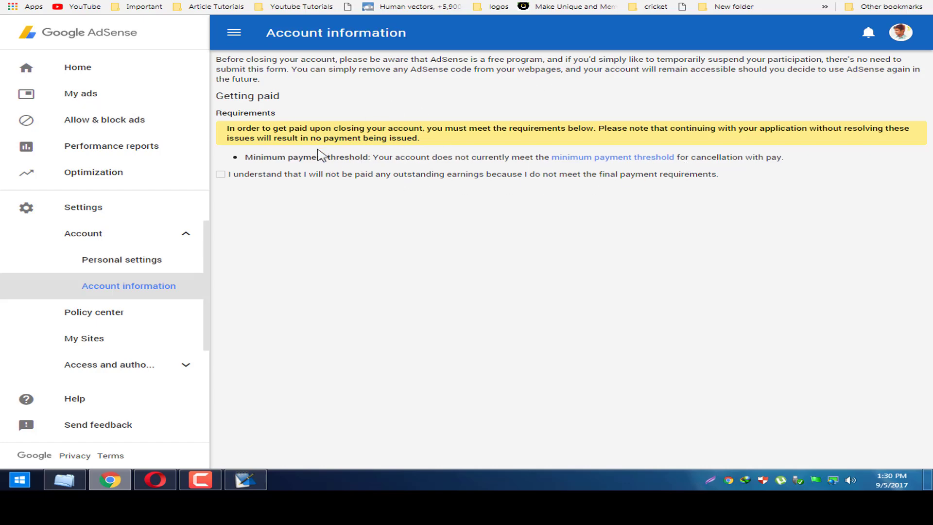
Try the cancellation form with the unpaid-earnings acknowledgement, the reason Website has closed down and the terms accepted, then clear the acknowledgement.
left_click(221, 175)
left_click(263, 329)
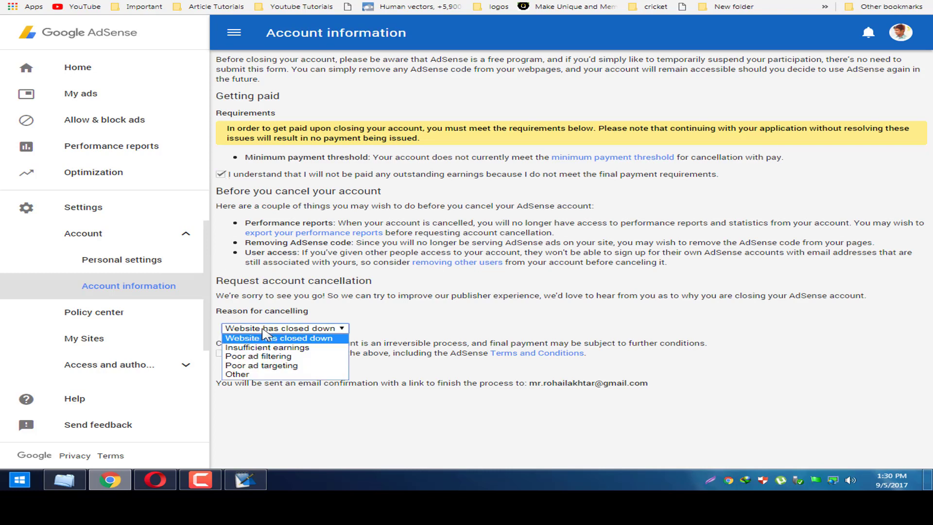
left_click(263, 331)
left_click(263, 330)
left_click(263, 331)
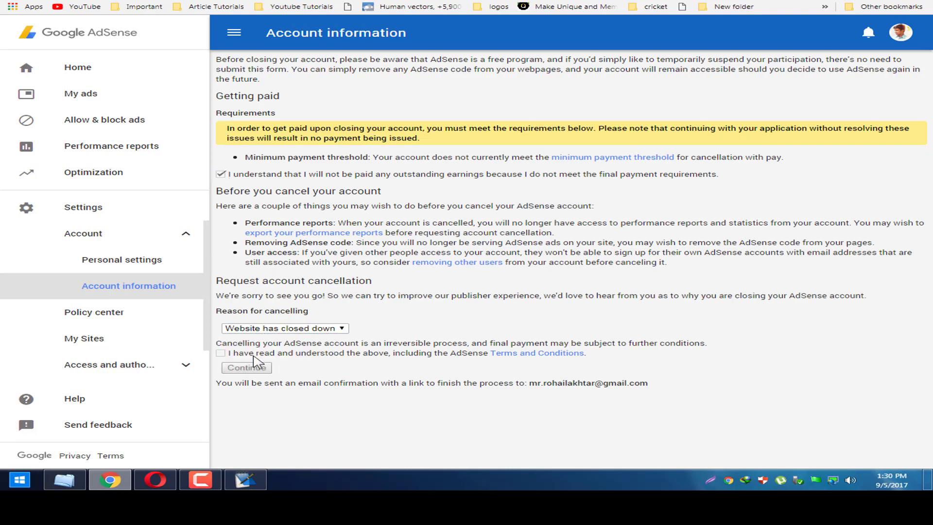
left_click(221, 353)
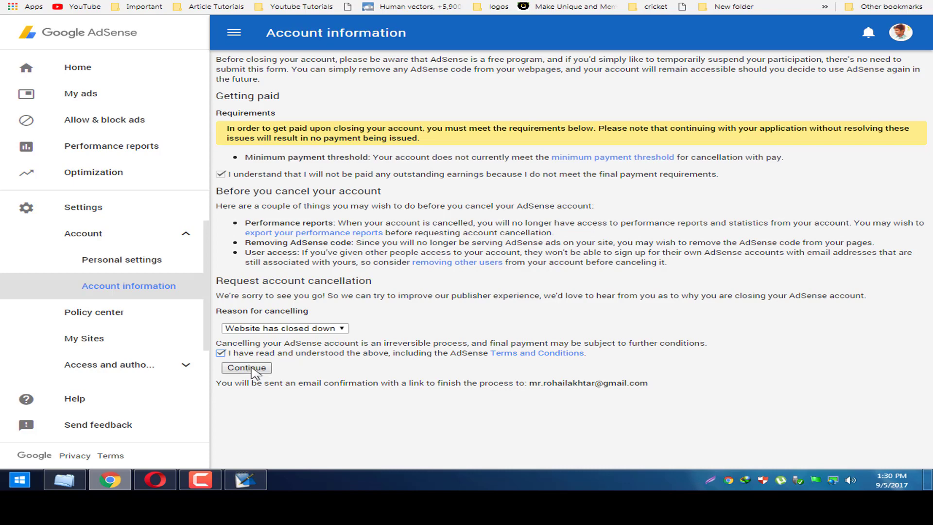
left_click(221, 175)
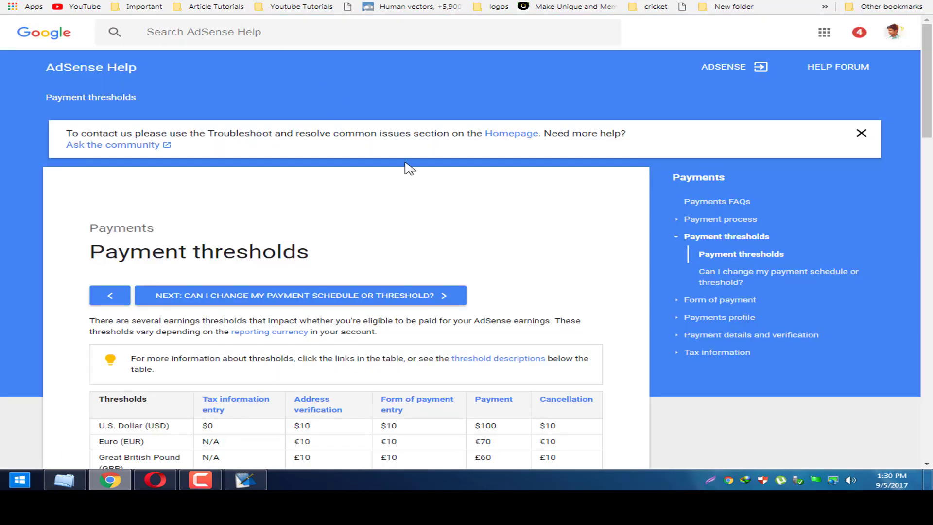
Examine the Payment thresholds table in AdSense Help, especially the U.S. Dollar address verification threshold.
scroll(409, 167, "down", 3)
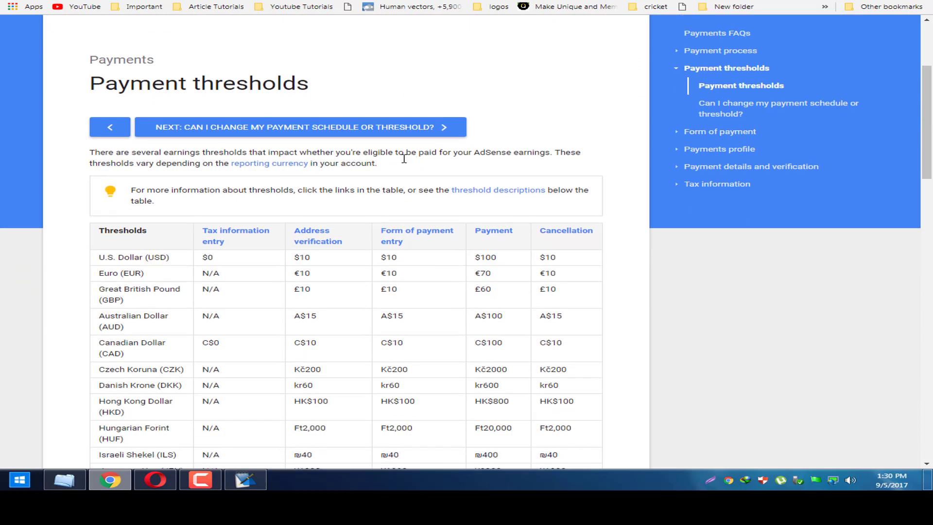
scroll(408, 168, "down", 1)
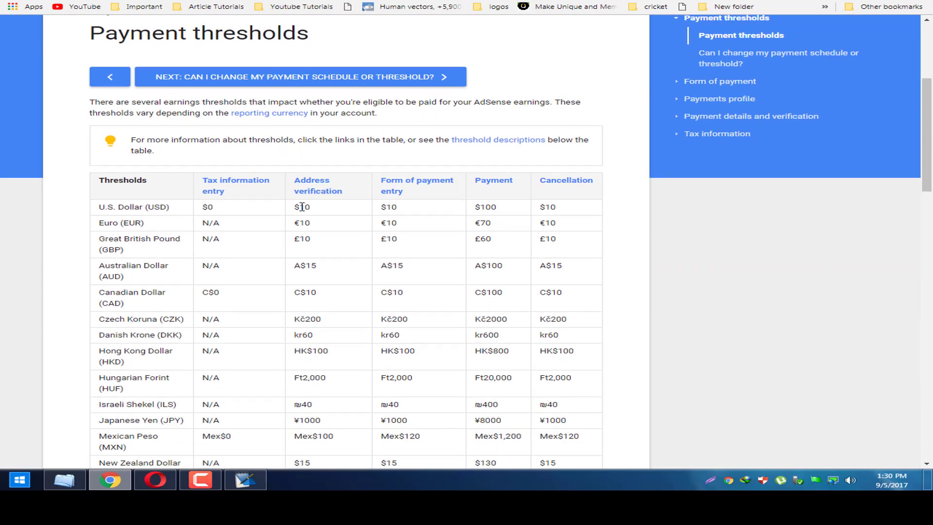
left_click_drag(315, 209, 293, 207)
scroll(334, 269, "down", 4)
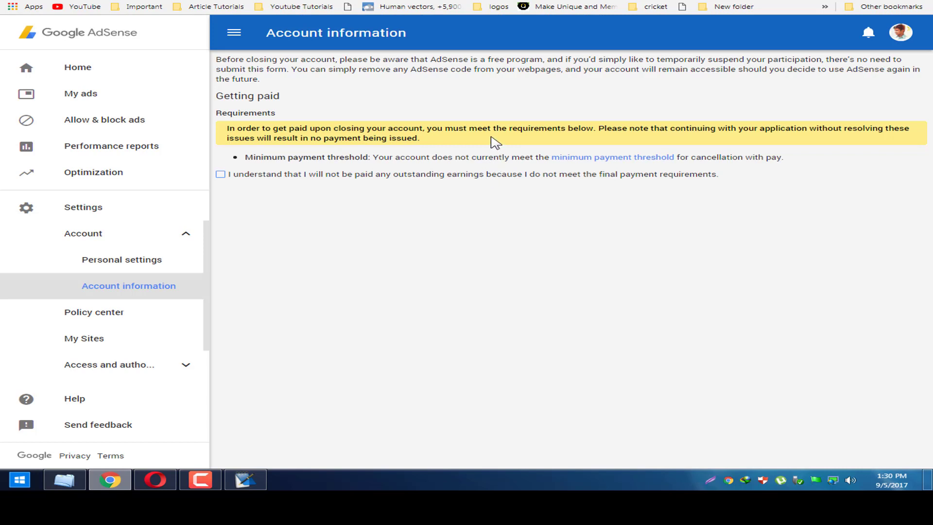
Return to the Account information page and open the Payments section of the settings.
left_click(167, 290)
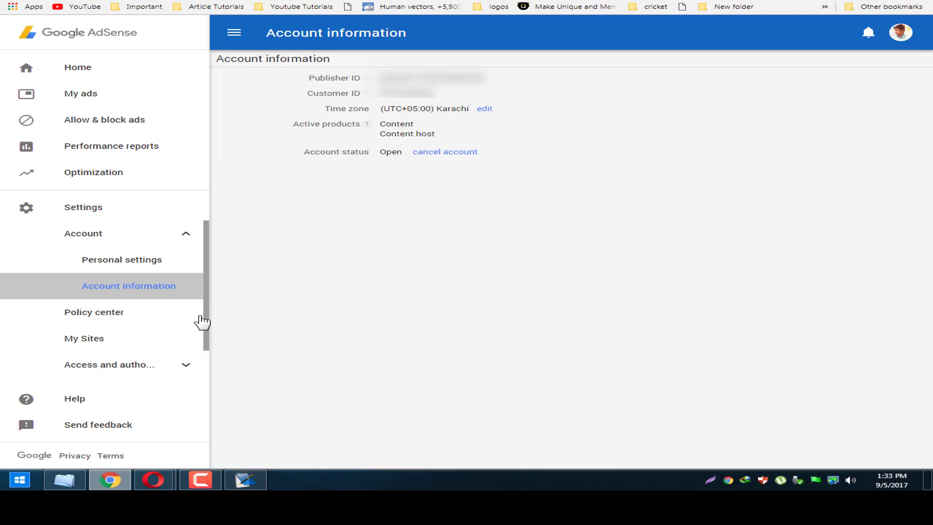
scroll(199, 304, "down", 1)
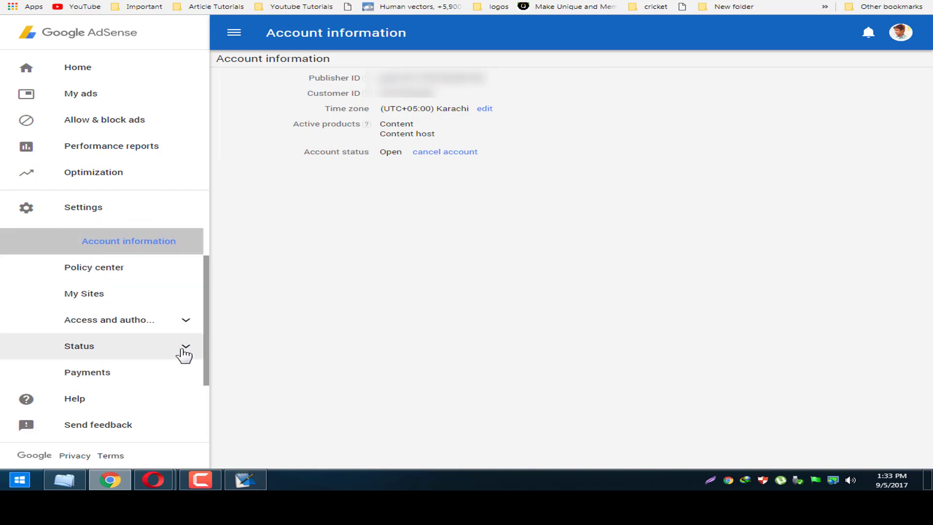
left_click(114, 373)
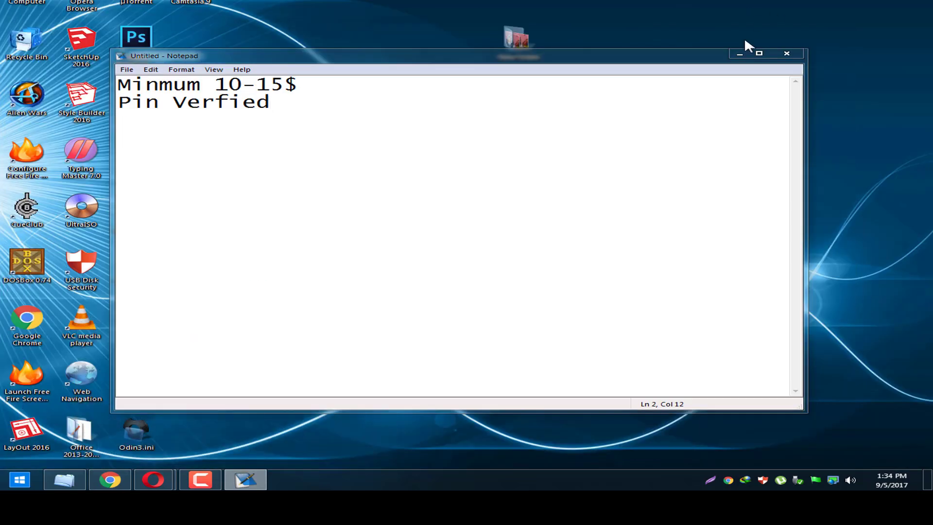
Minimize the Notepad window holding the cancellation requirements.
left_click(749, 47)
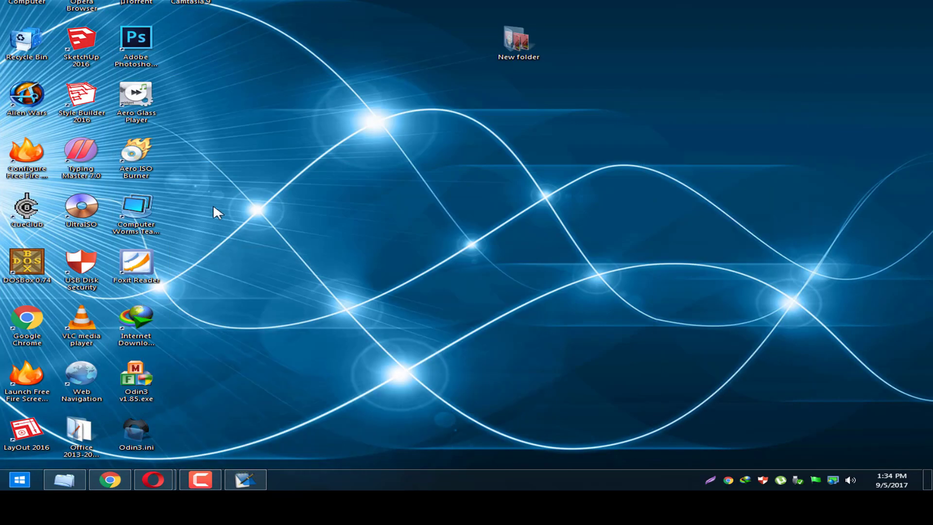